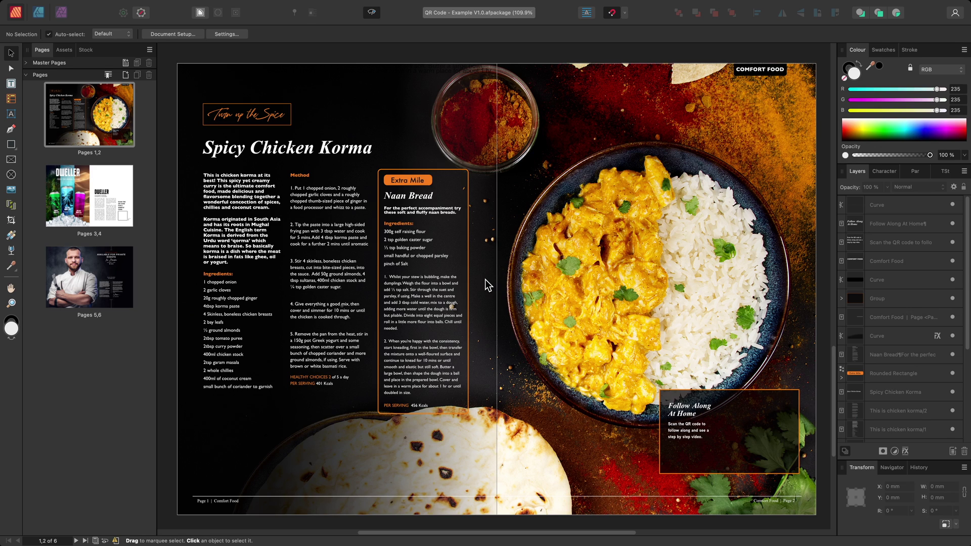
- Choose the QR Code Tool from the Rectangle Tool flyout
click(12, 146)
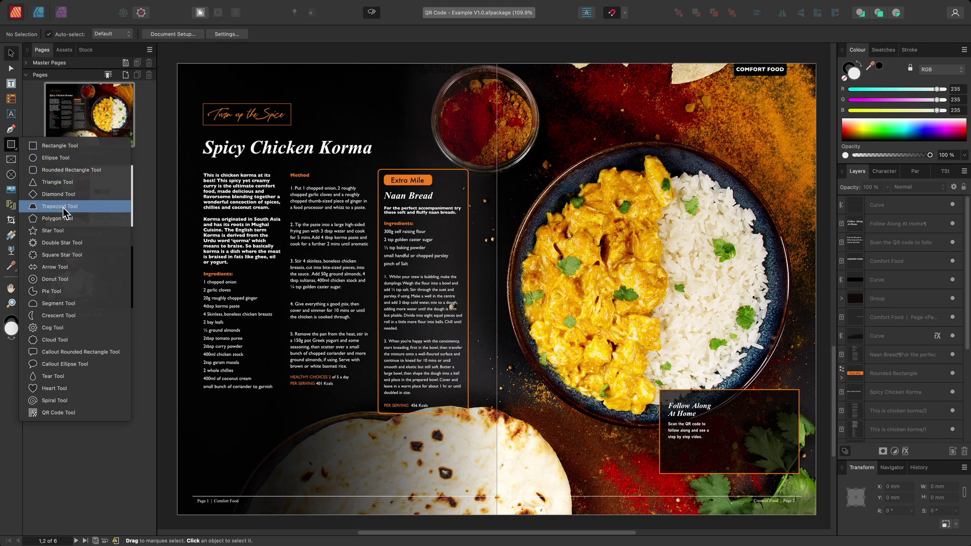
click(87, 413)
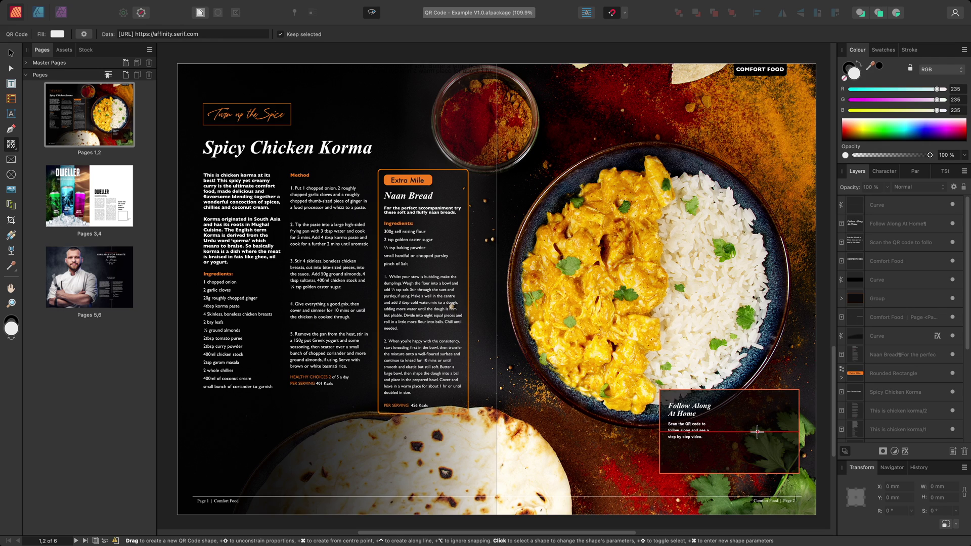
- Draw a QR code from the centre of the Follow Along At Home box and open its Edit QR Code settings
key(super)
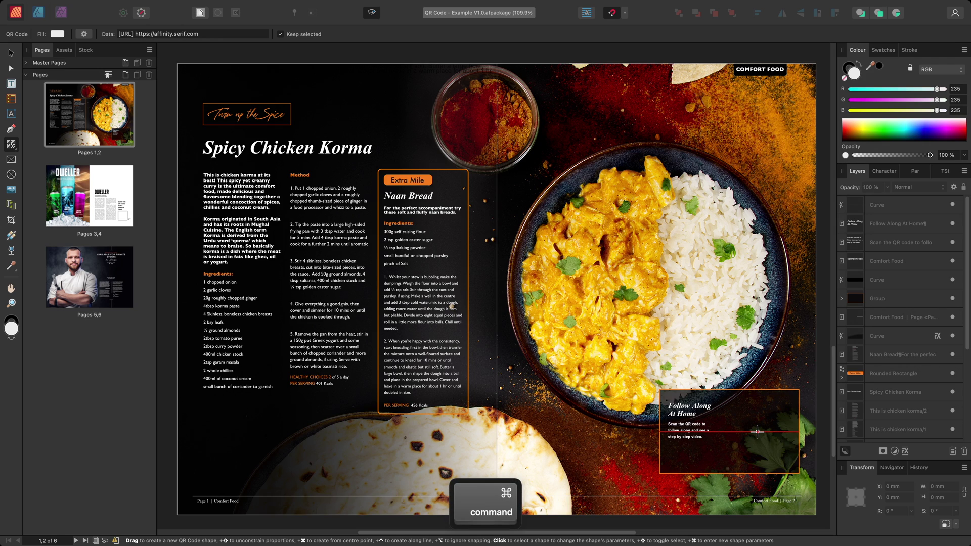
drag(757, 431, 792, 465)
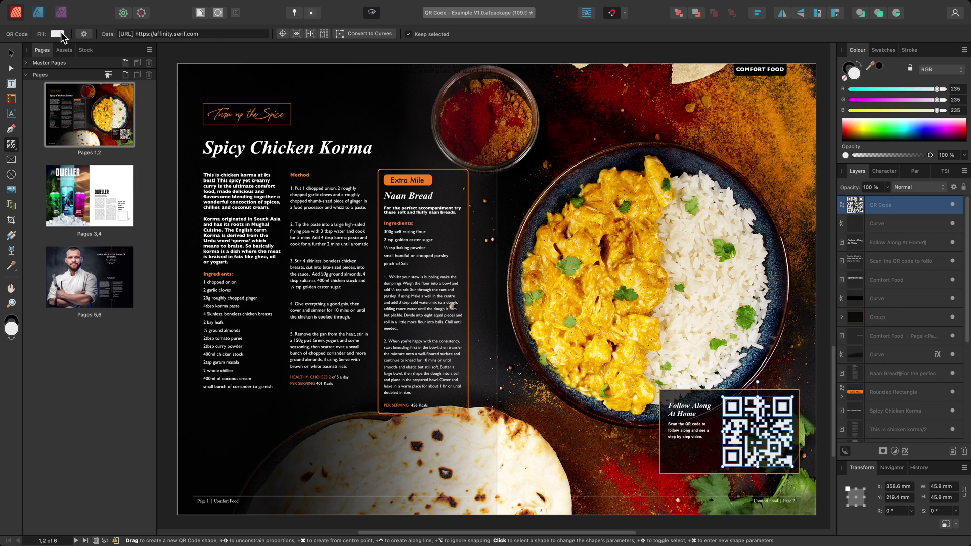
click(208, 33)
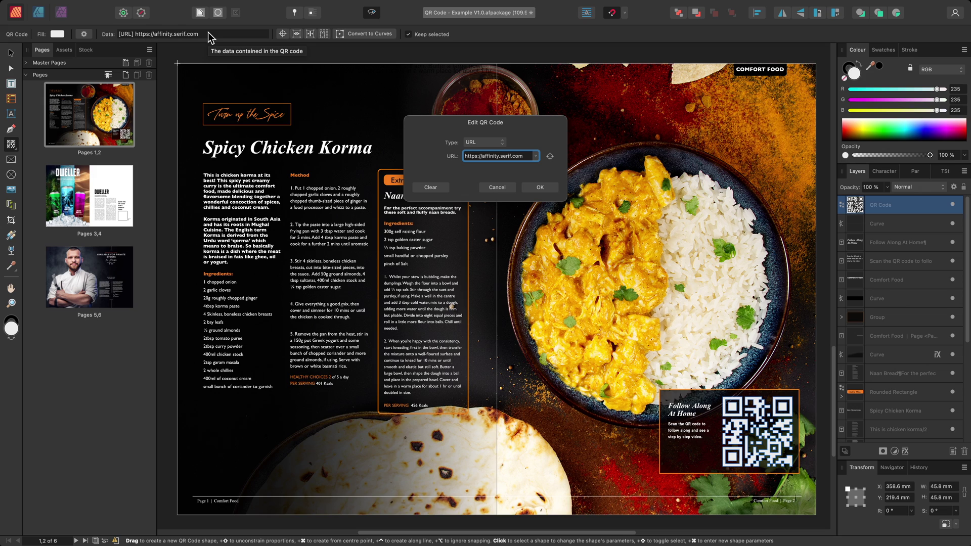
click(499, 147)
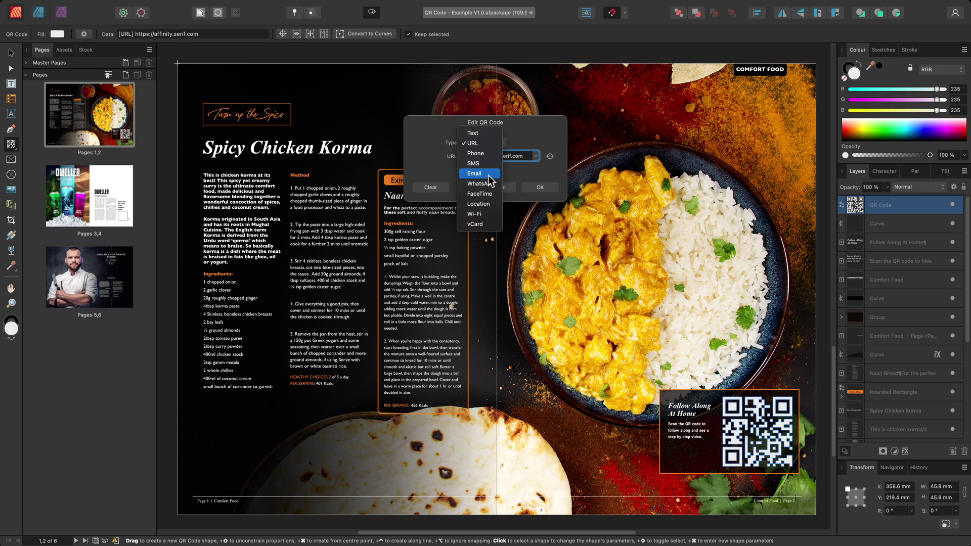
click(481, 143)
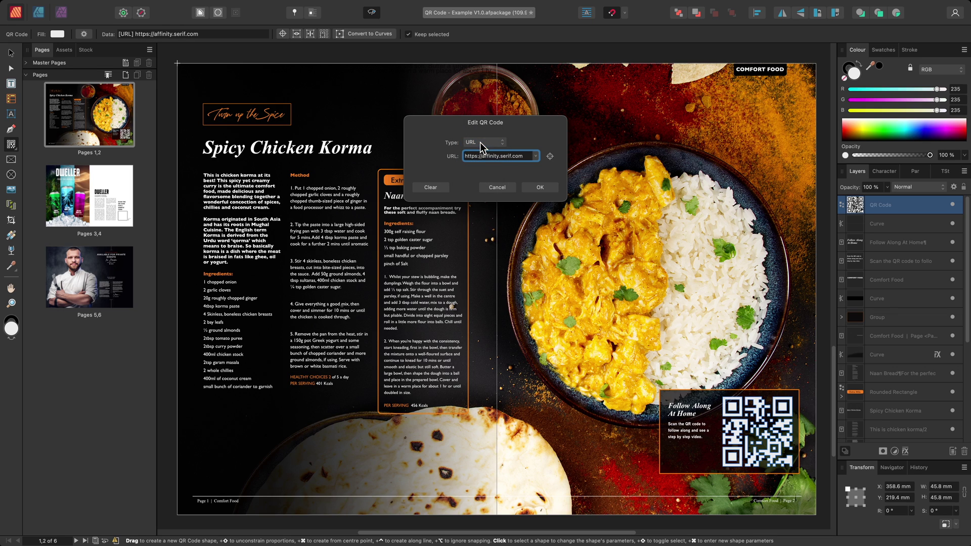
drag(524, 156, 483, 157)
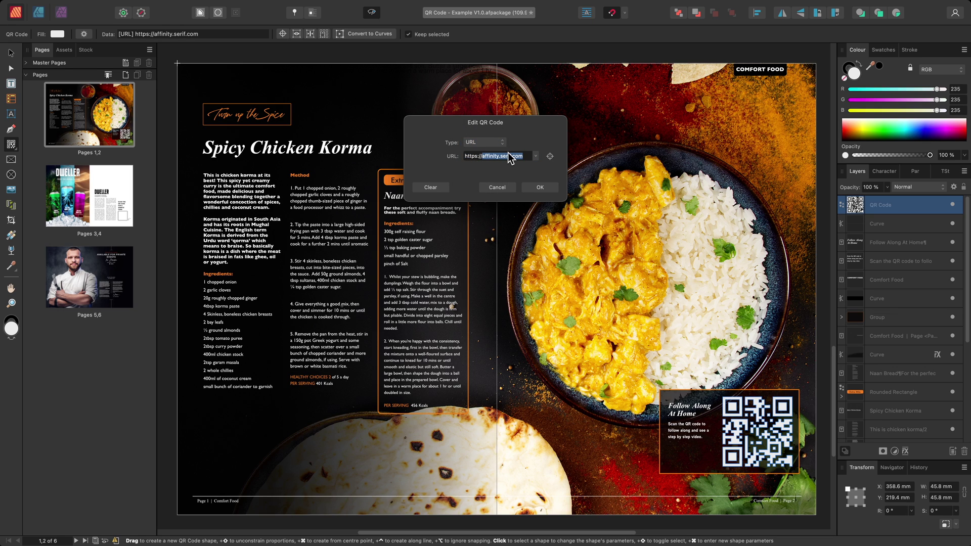
text(www.youtube.com)
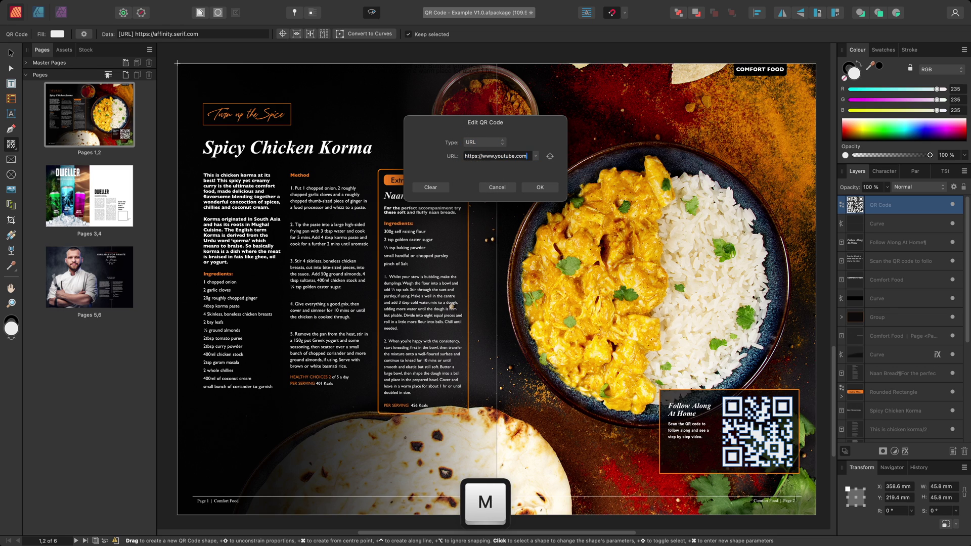
click(537, 187)
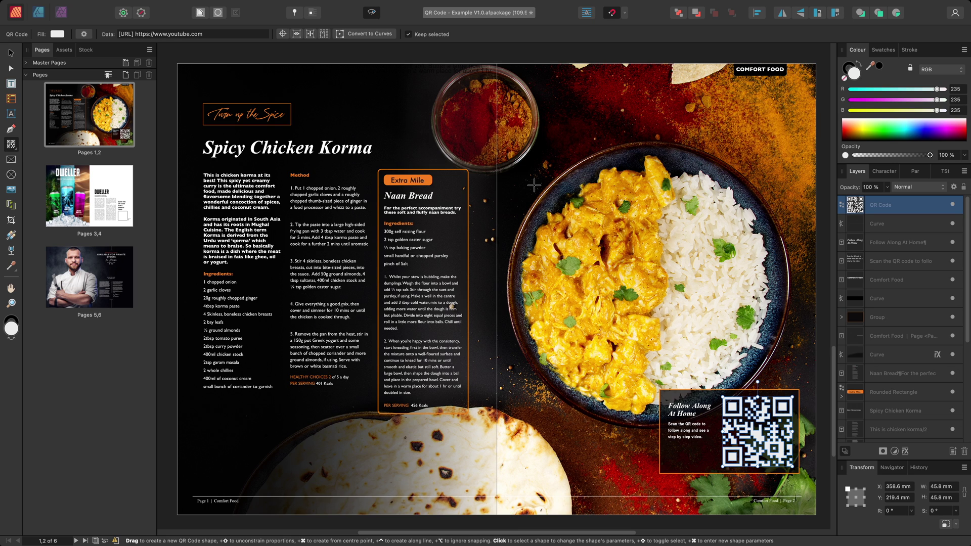
click(88, 176)
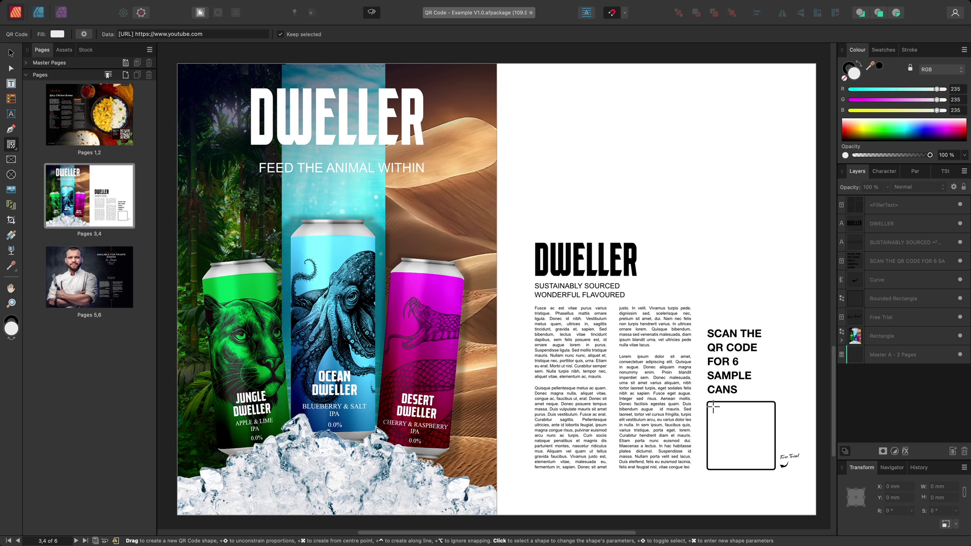
- Draw a black QR code in the rounded box below 'Scan the QR code for 6 sample cans' and centre it
drag(713, 405, 760, 468)
click(57, 35)
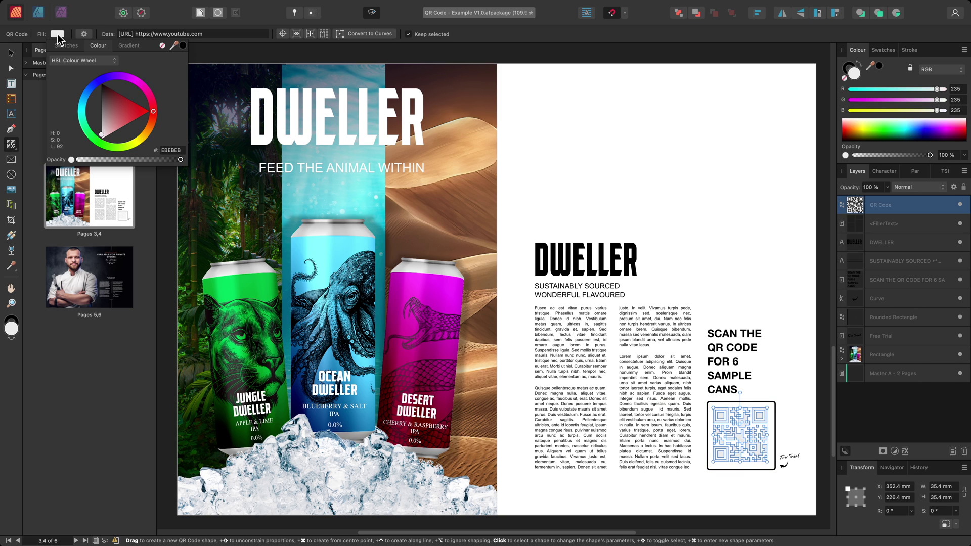
drag(108, 99, 101, 84)
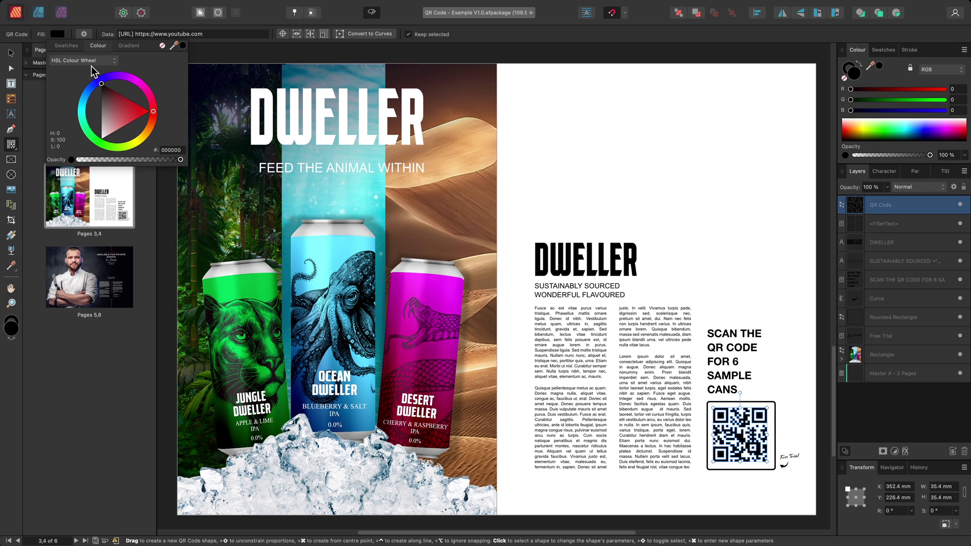
click(12, 52)
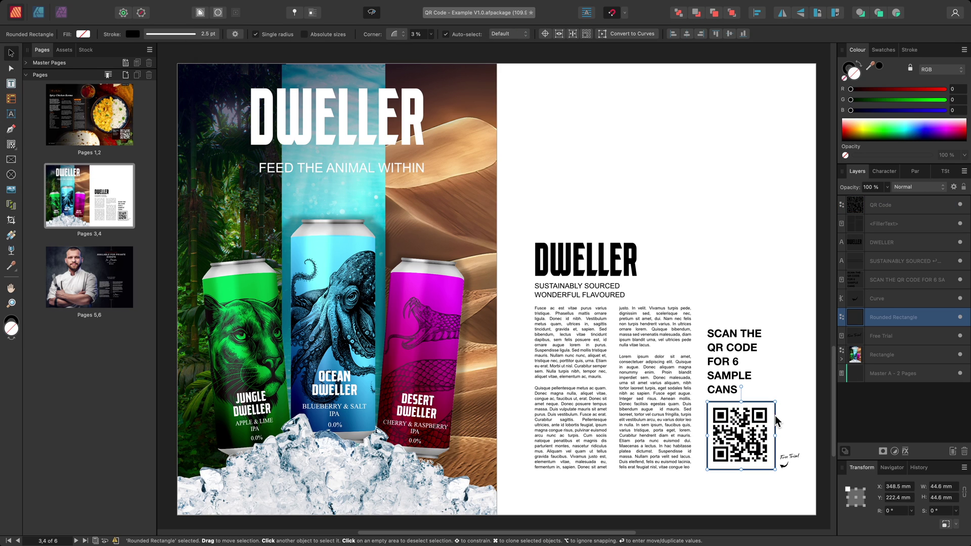
drag(739, 420, 739, 421)
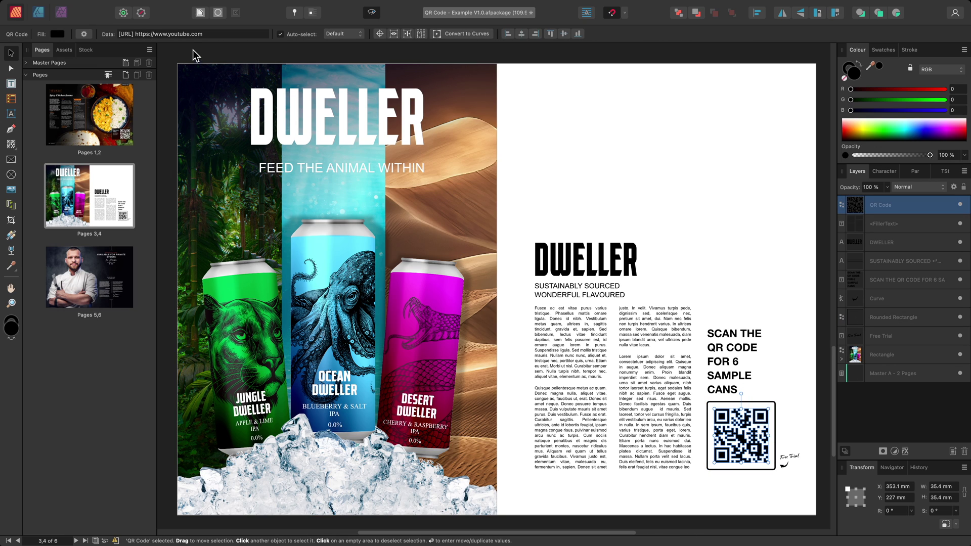
- Make the Dweller code an email to the advertiser's address, subject 'Free Samples', body 'Please send me six free samples!'
click(190, 34)
click(484, 143)
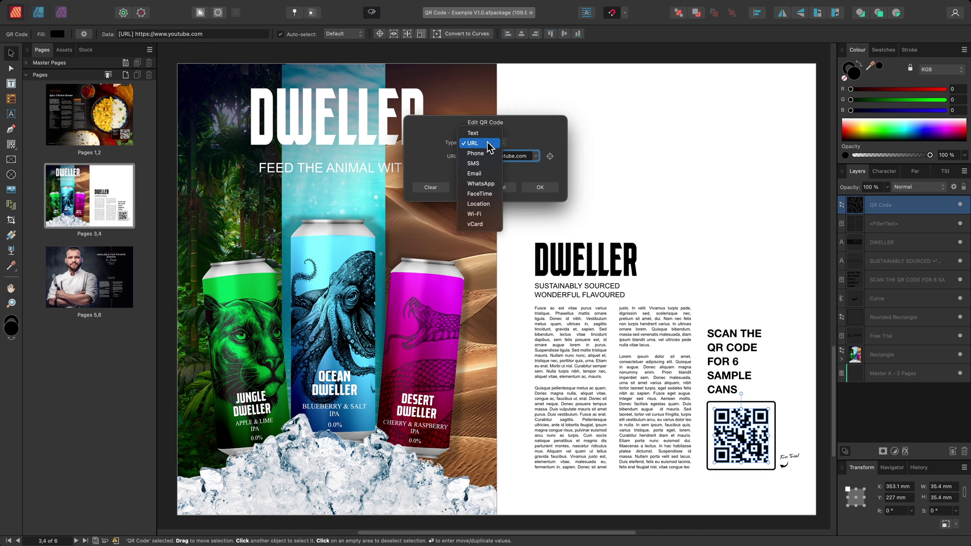
click(478, 173)
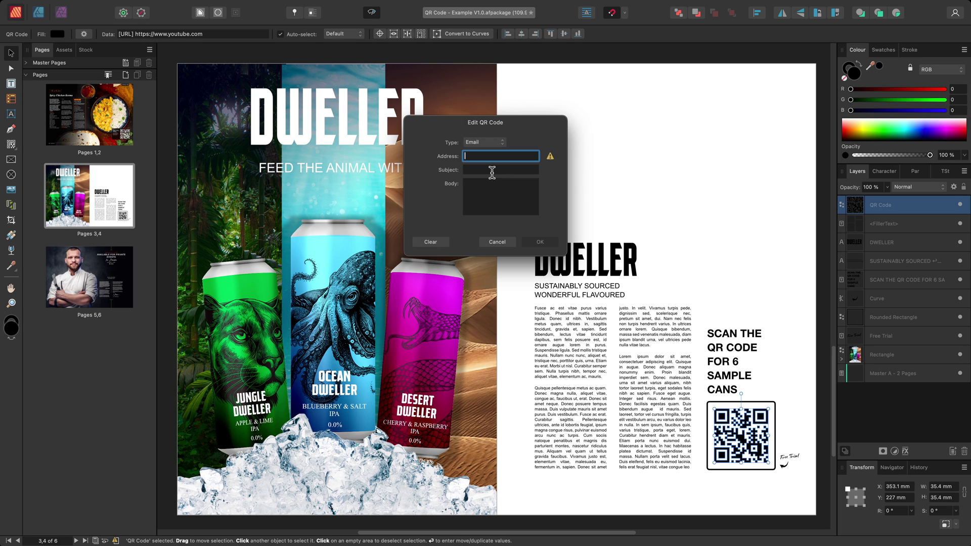
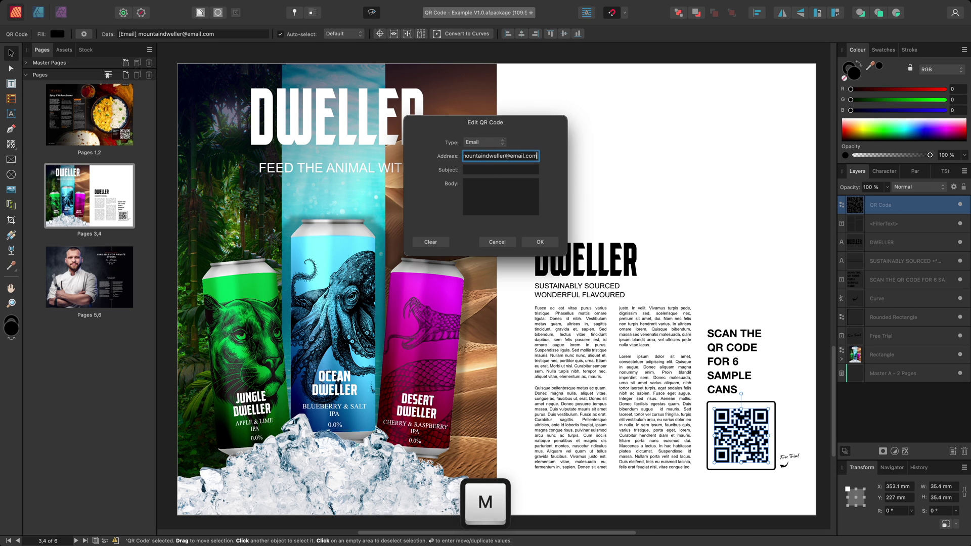
key(Tab)
text(Free Samples)
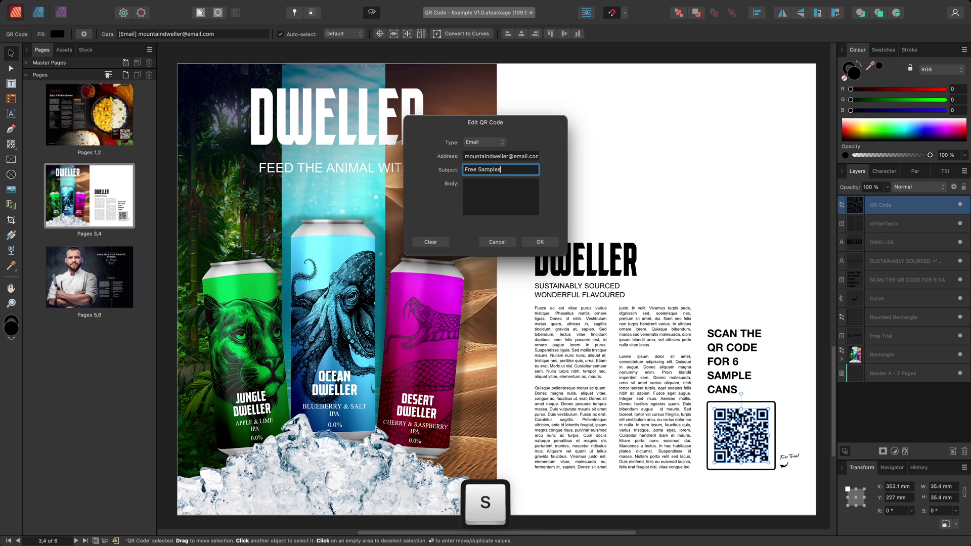
key(Tab)
text(Please send me six)
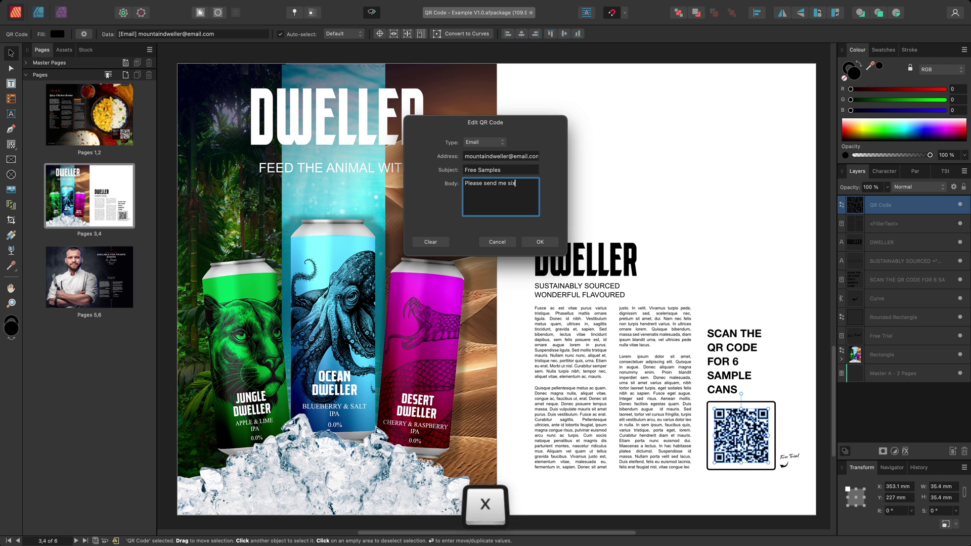
text( free samples!)
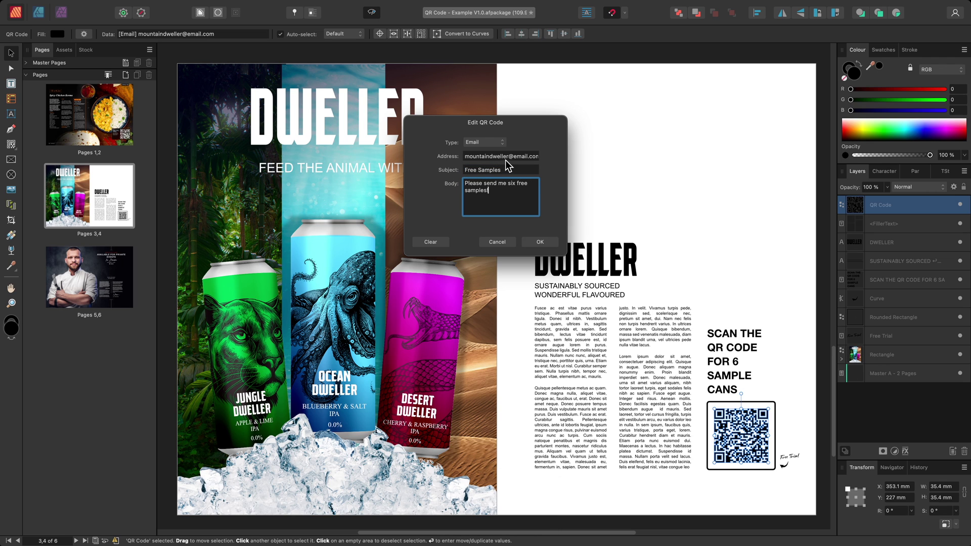
click(553, 244)
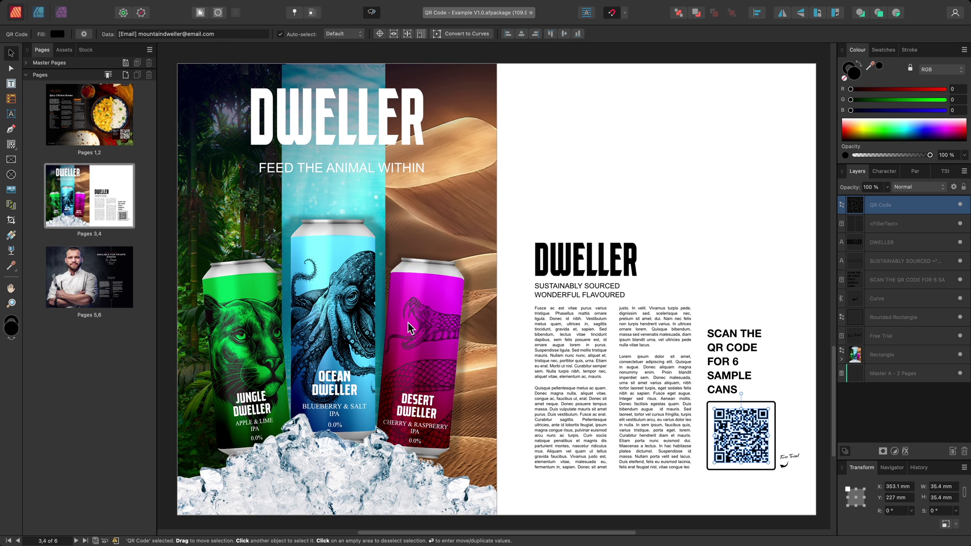
- Nest the green-can Group inside the QR Code layer in the Layers panel
click(841, 359)
click(845, 378)
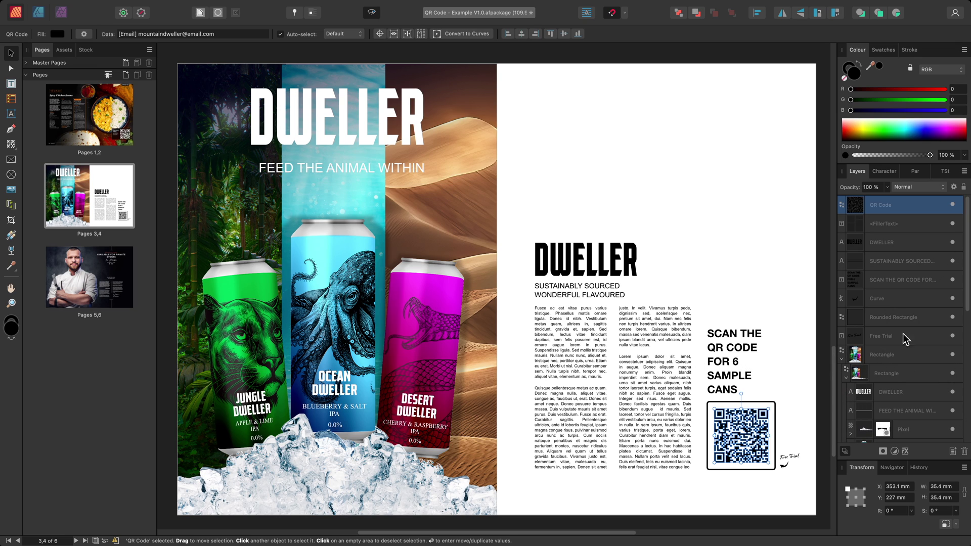
drag(969, 301, 968, 362)
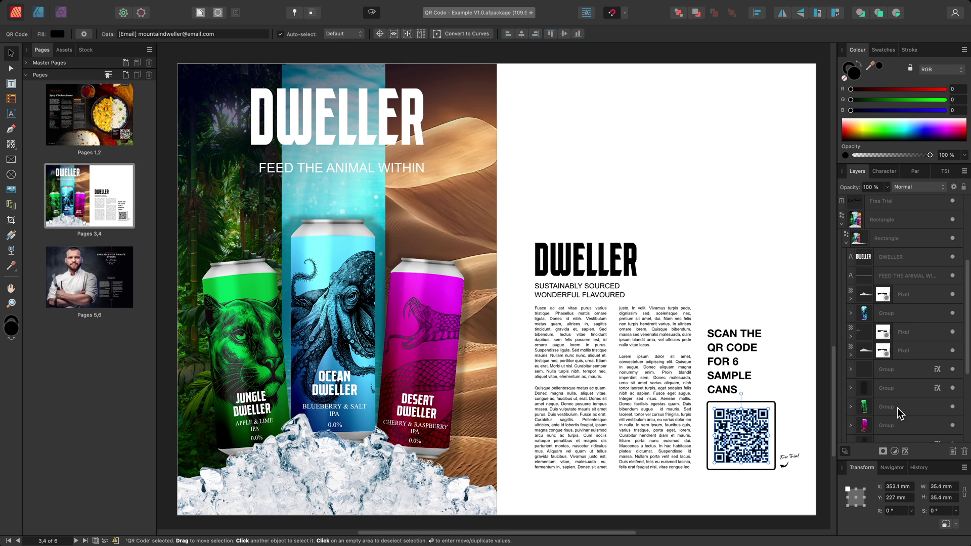
key(alt)
drag(900, 408, 884, 210)
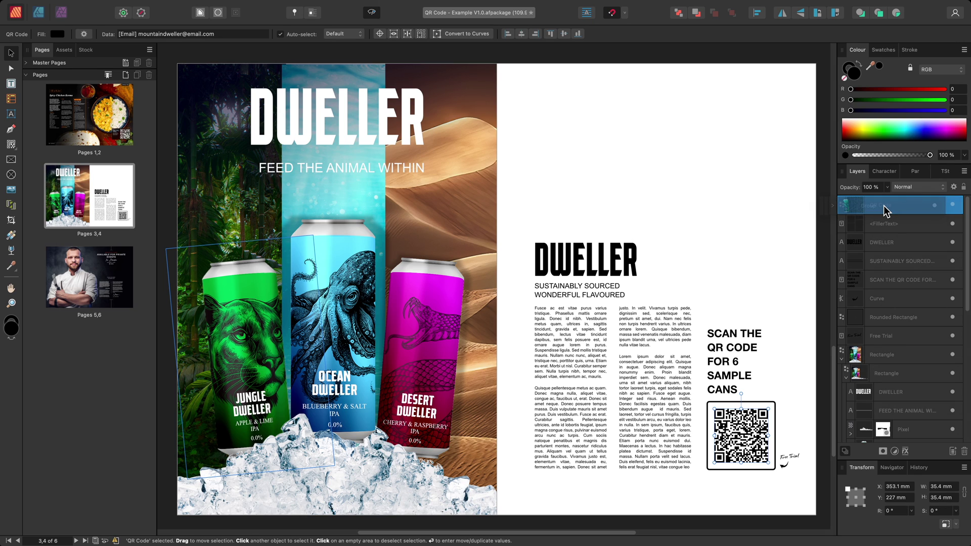
drag(884, 207, 884, 206)
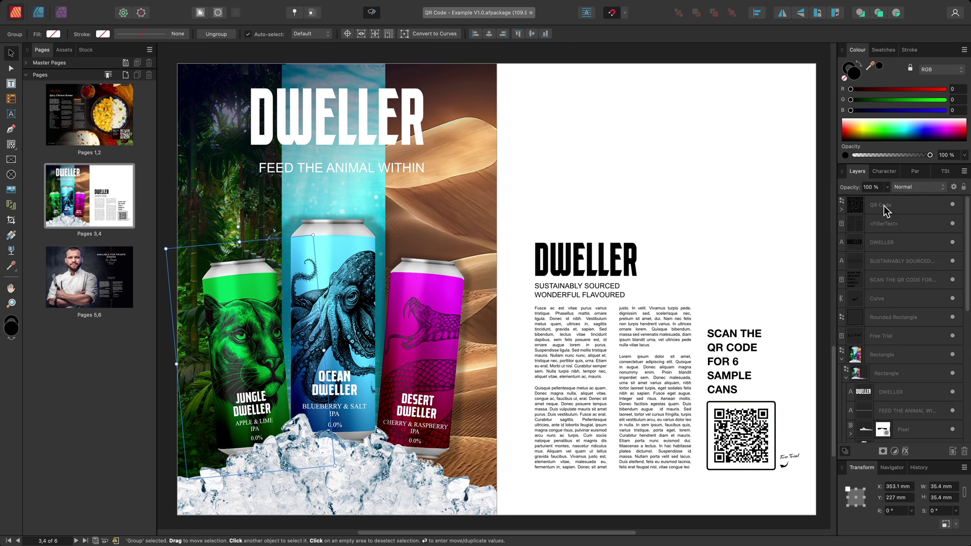
click(841, 209)
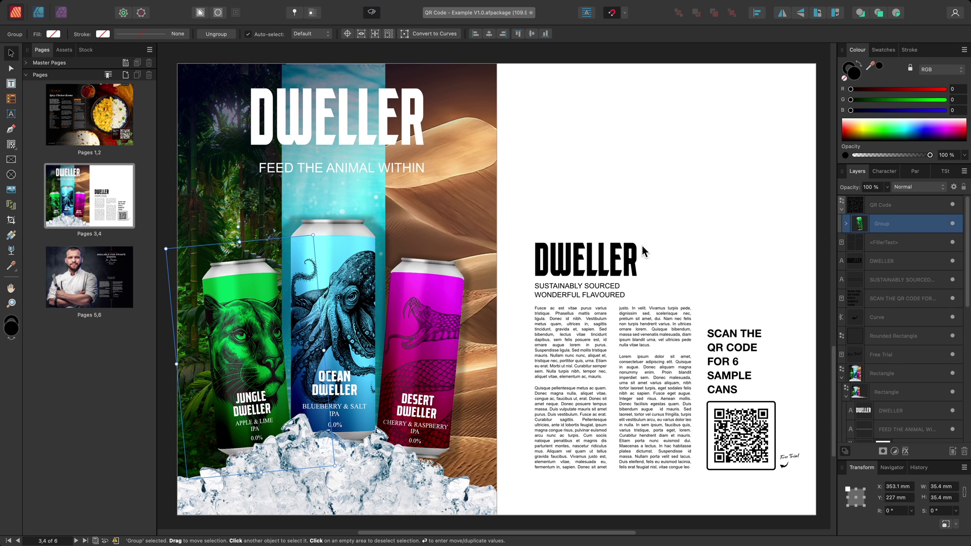
- Move the can artwork over the QR code on the right page so it shows through the modules
drag(263, 344, 751, 447)
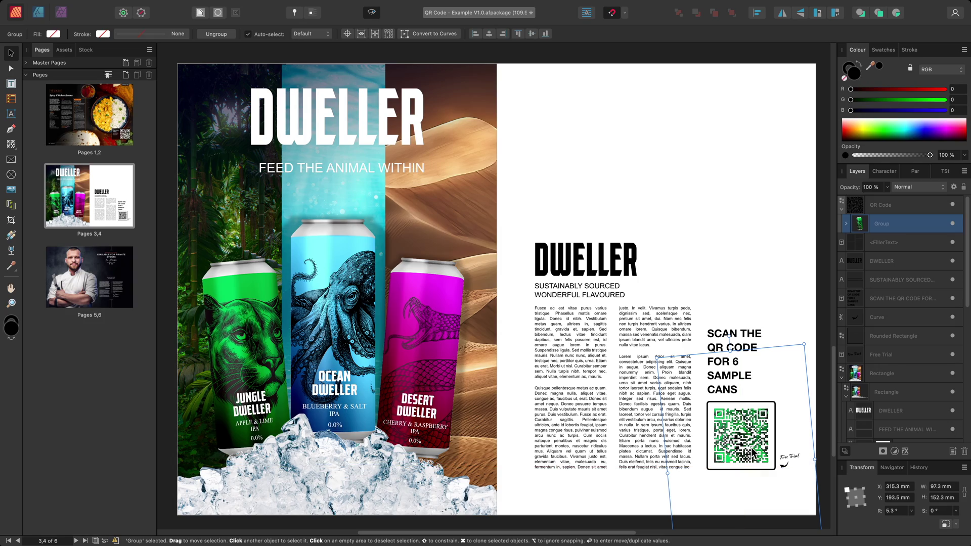
scroll(751, 447, up, 5)
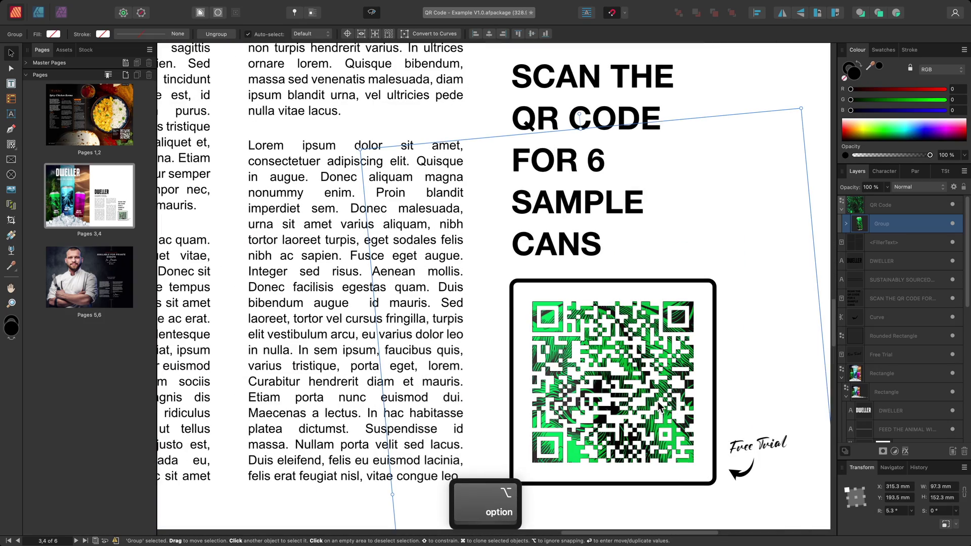
drag(658, 401, 620, 338)
- Fit the spread in view and switch to the chef spread on pages 5–6
key(h)
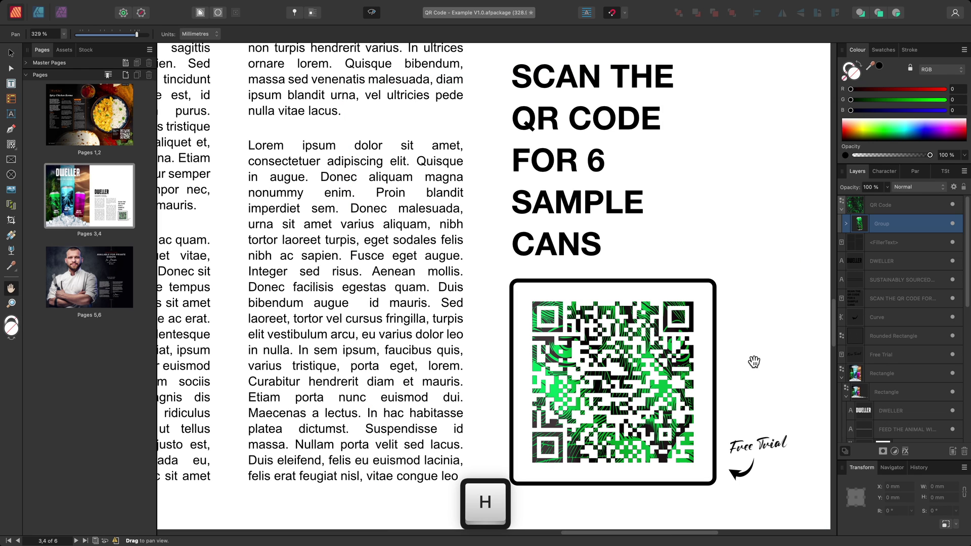
key(super+0)
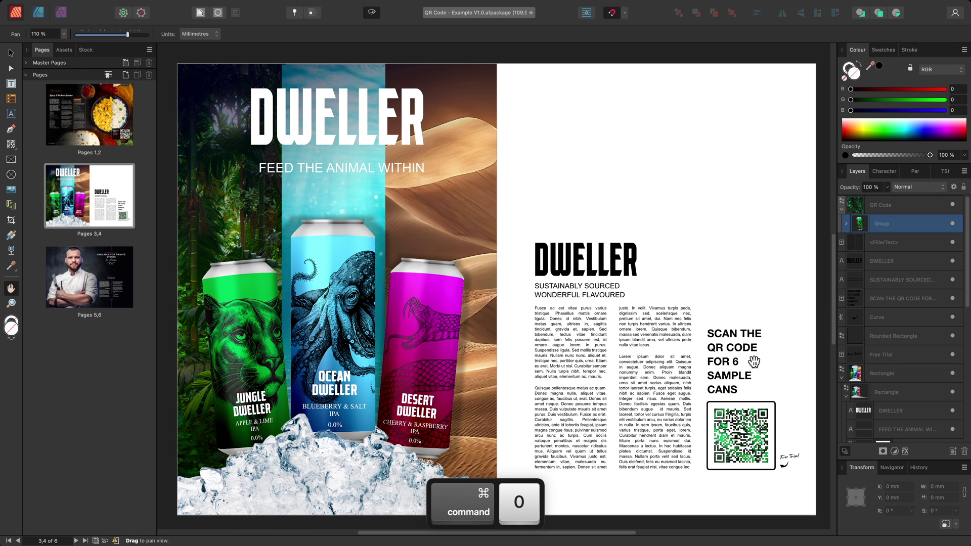
click(91, 277)
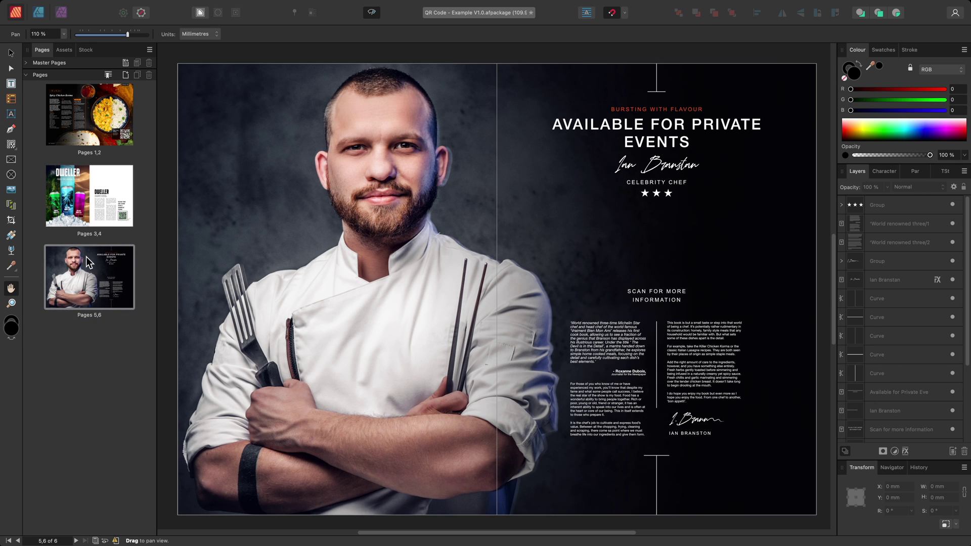
- Draw a white QR code centred below the three stars, above 'Scan for More Information'
click(13, 147)
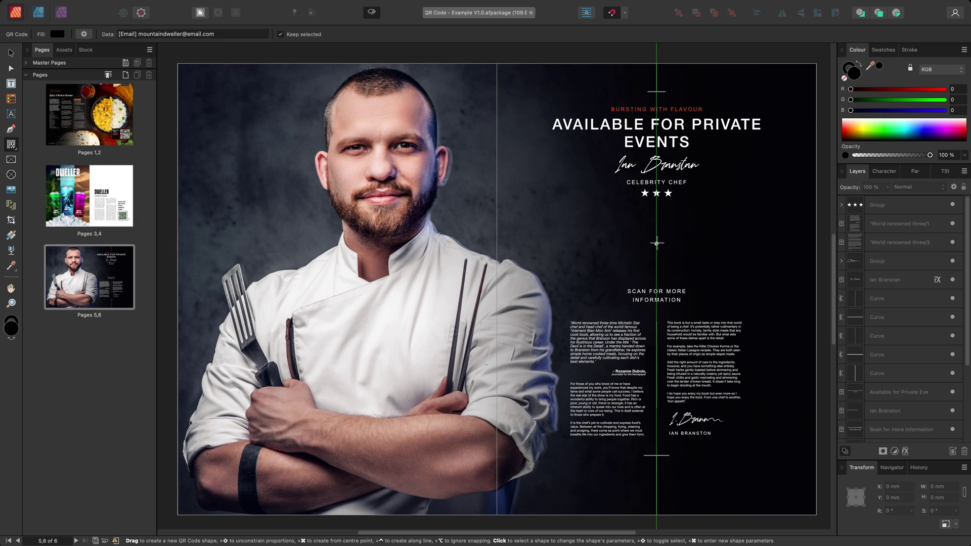
drag(657, 242, 695, 279)
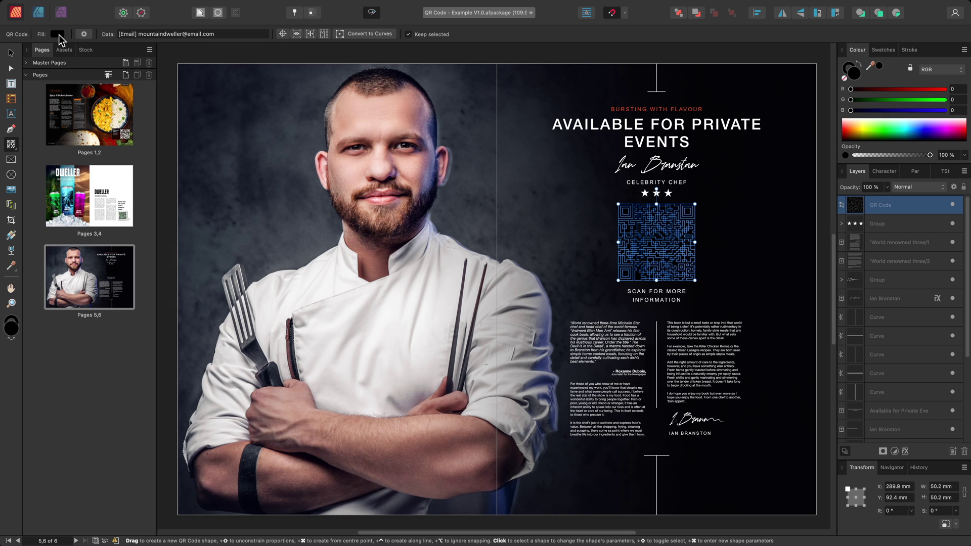
click(58, 34)
drag(107, 105, 94, 154)
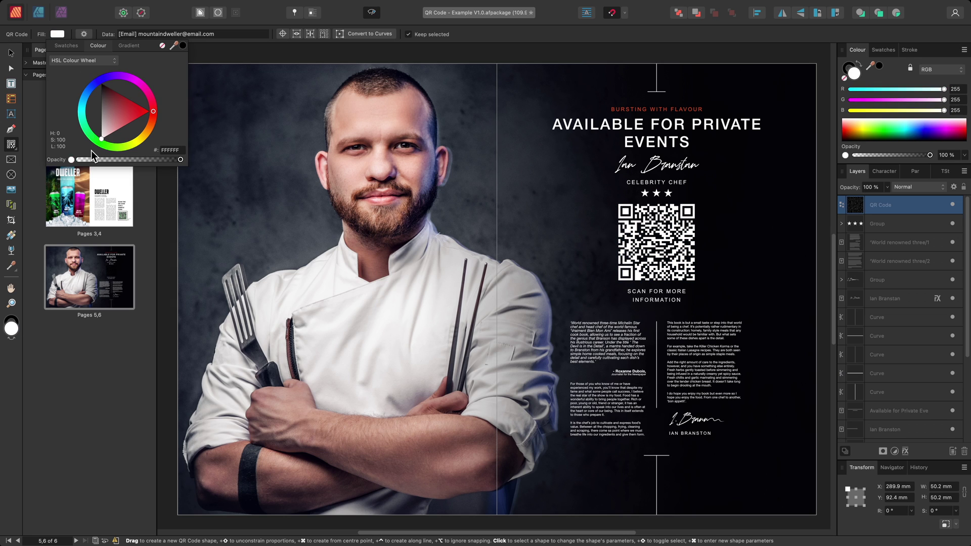
- Make the chef code a vCard and enter the chef's first and last name, phone number and email address
click(222, 35)
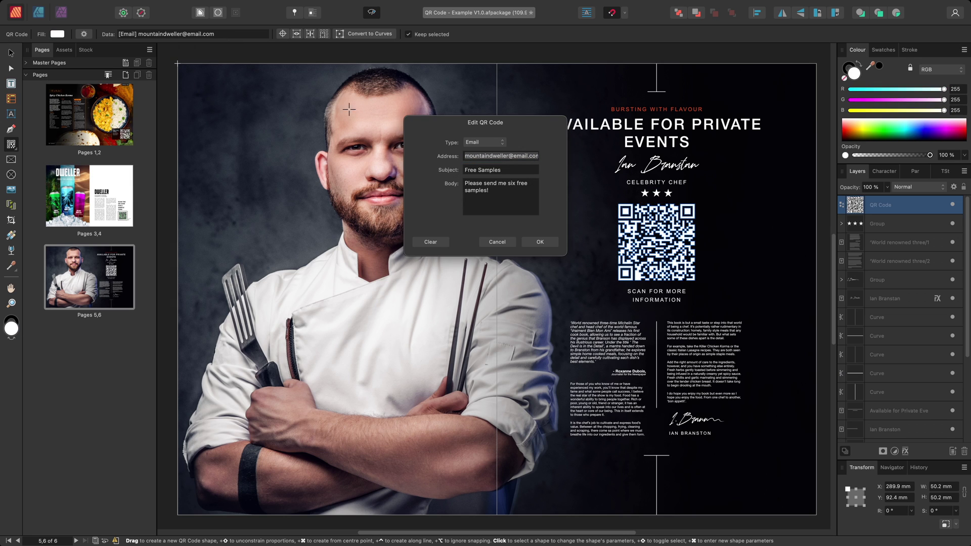
click(488, 141)
click(490, 191)
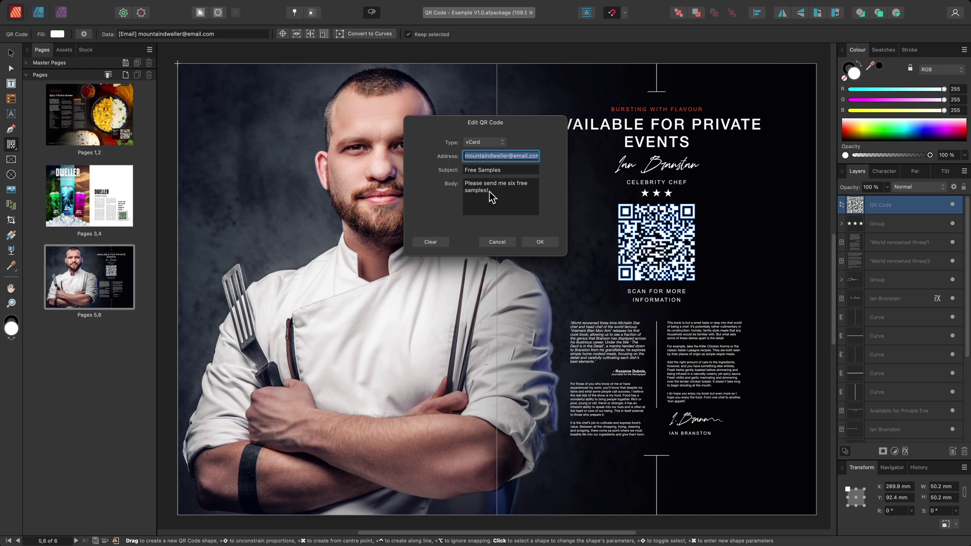
key(Tab)
key(Tab)
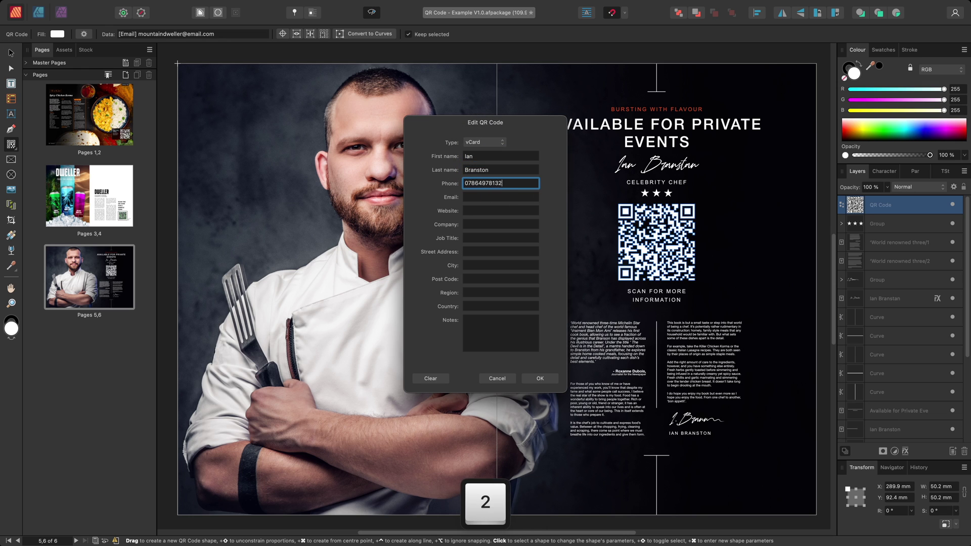
key(Tab)
- Add the chef's website, job title 'Head Chef', city, country and note 'Contact me for availability.'
key(Tab)
text(https://www.branstonchef.com)
key(Tab)
key(Tab)
text(Head Chef)
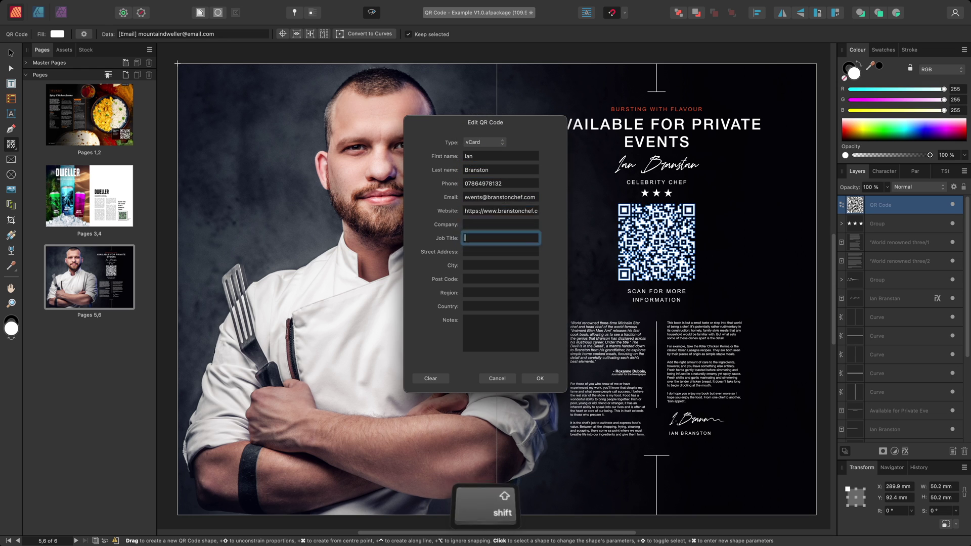
key(Tab)
key(Tab)
text(Nottingham)
key(Tab)
key(Tab)
key(Tab)
text(United Kingdom)
key(Tab)
text(Contact )
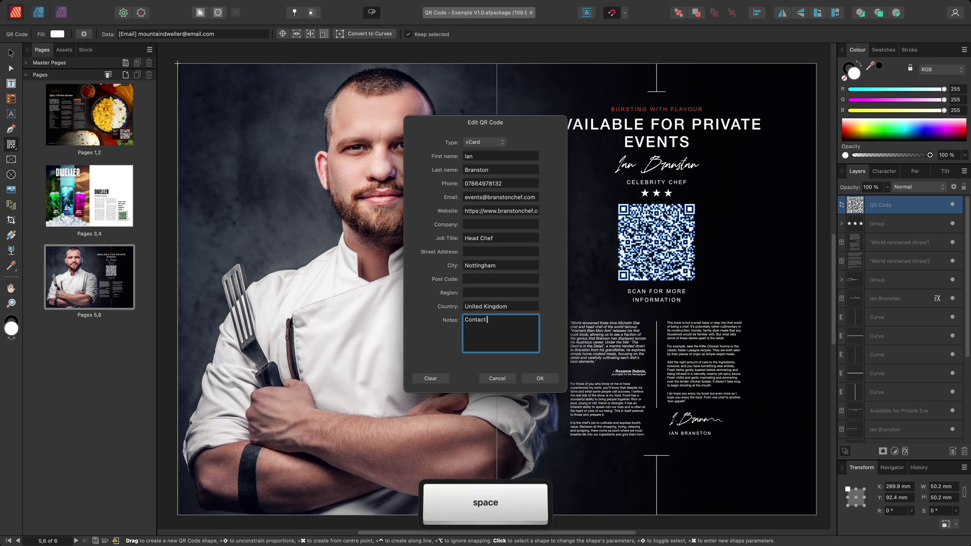
text(me for availability.)
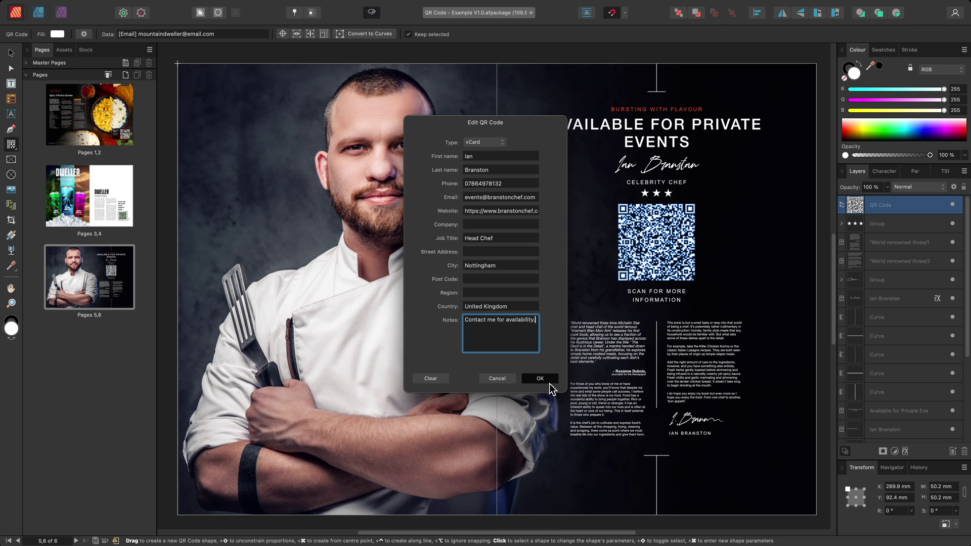
click(548, 380)
- Recolour the chef QR code with the red sampled from the heading, then fit the spread in view
scroll(763, 142, up, 6)
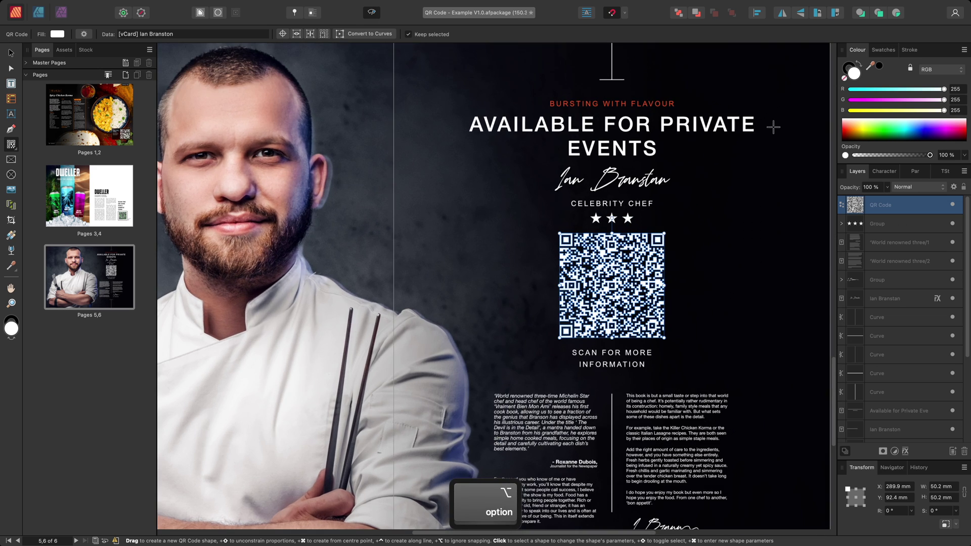
scroll(736, 197, up, 2)
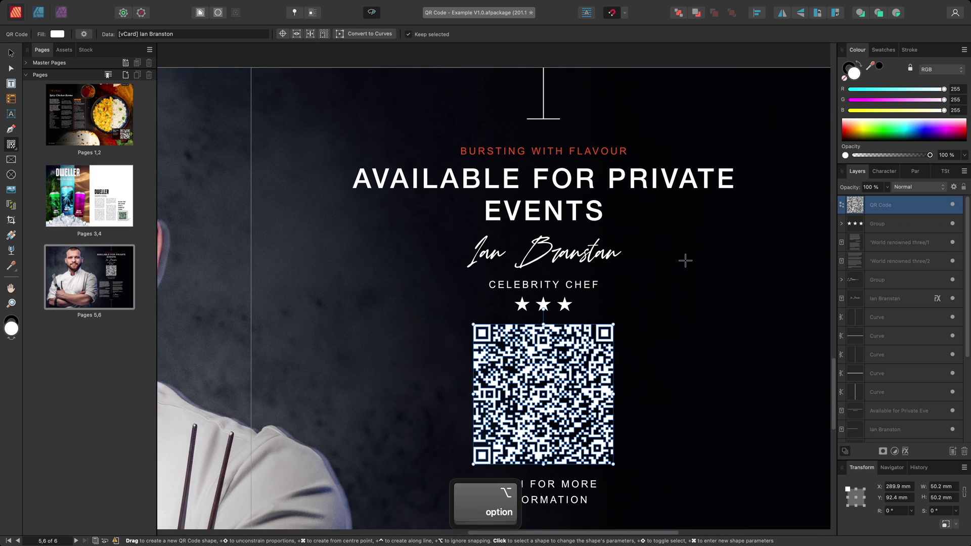
drag(685, 262, 578, 153)
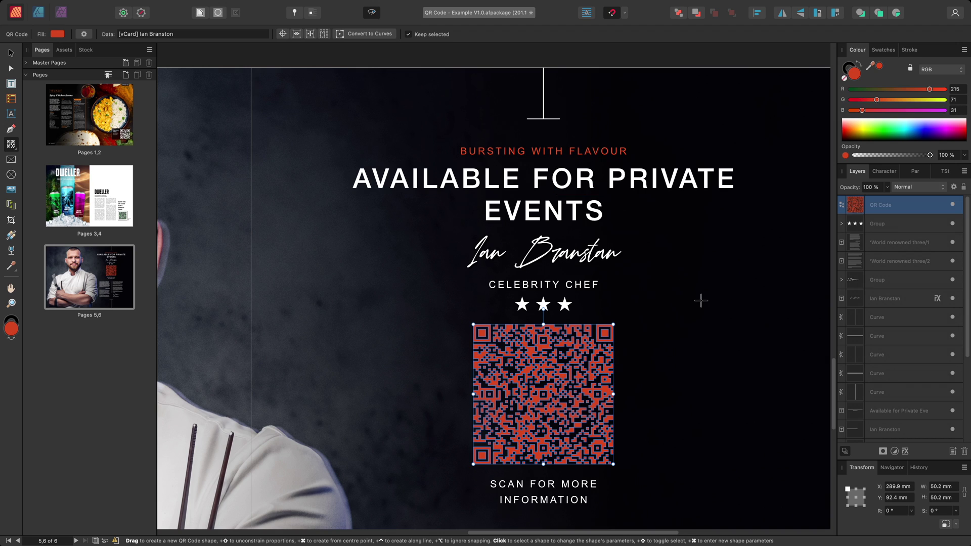
key(h)
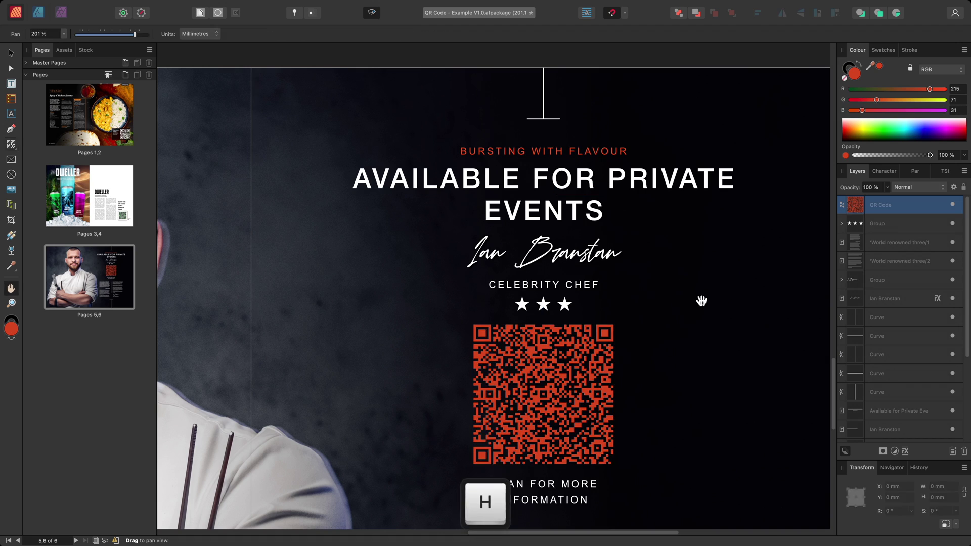
key(super+0)
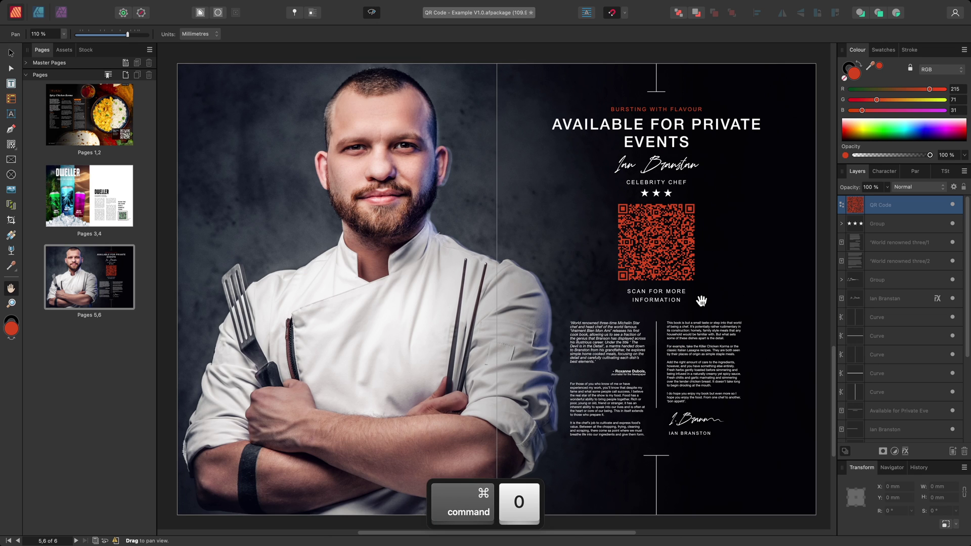